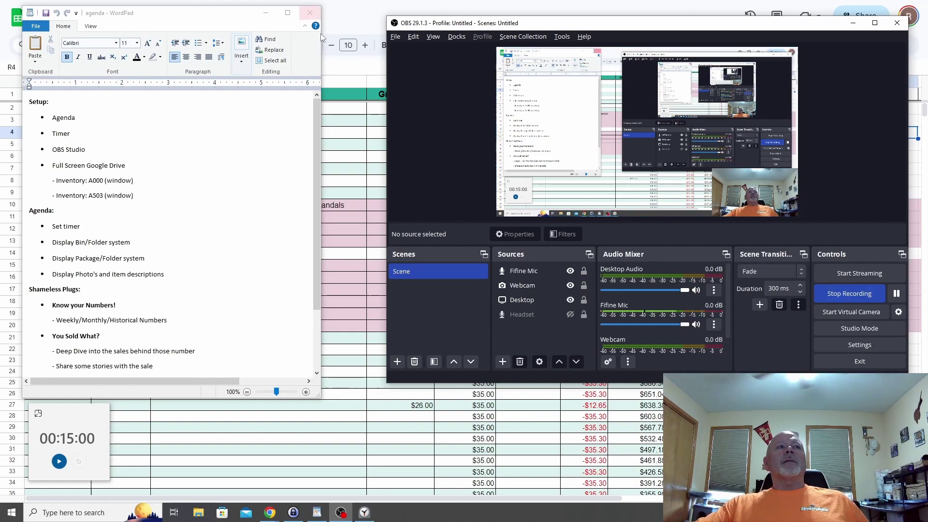
# Start the 15:00 countdown on the Clock timer beside the WordPad agenda.
pyautogui.click(64, 461)
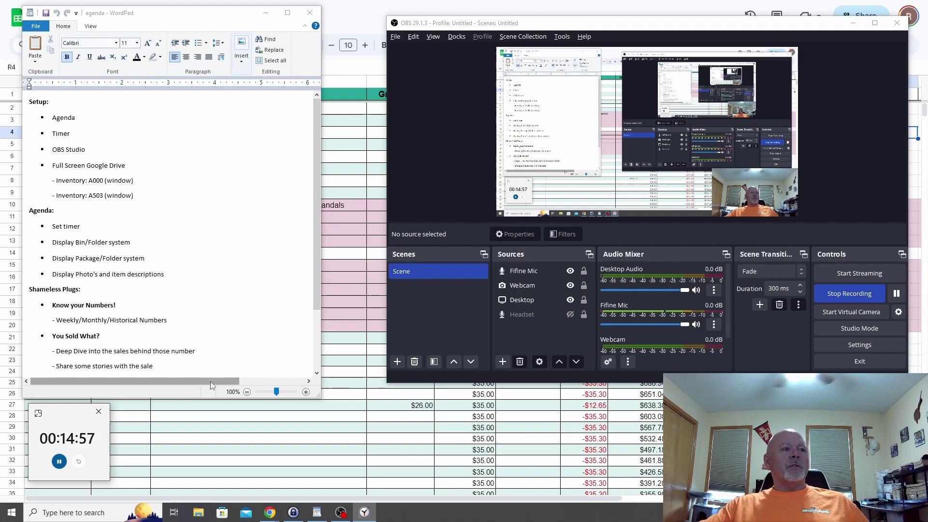
# Bring the eBay 2021 sales workbook's A000 sheet forward, pointing out item A000-AO-2 and the first empty row.
pyautogui.click(360, 15)
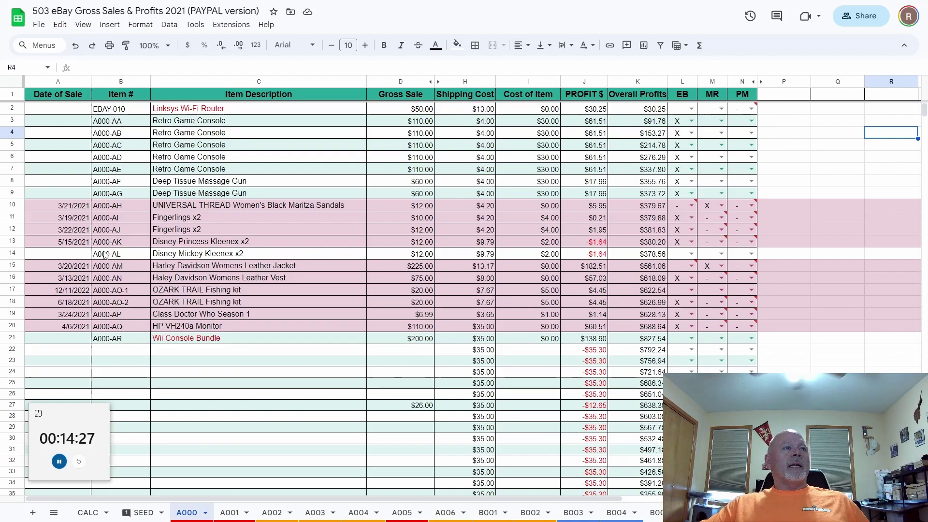
pyautogui.click(97, 304)
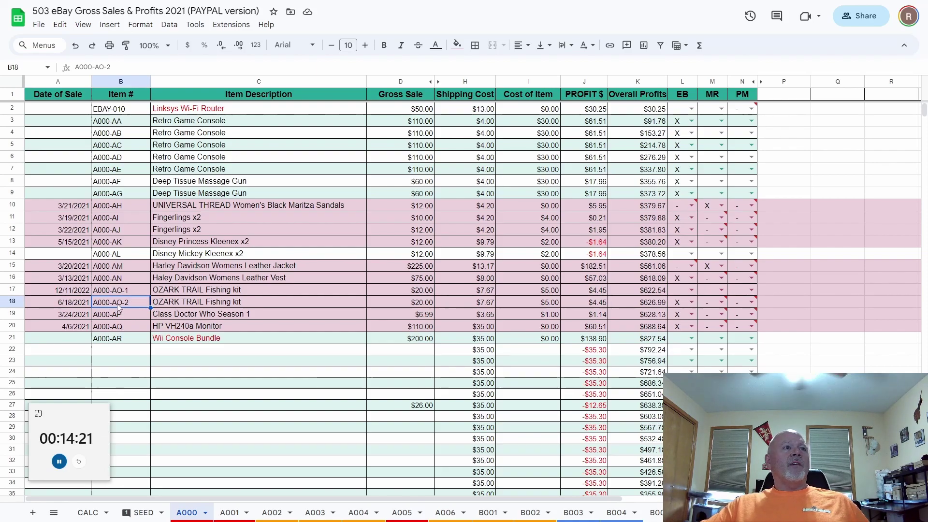
pyautogui.click(163, 354)
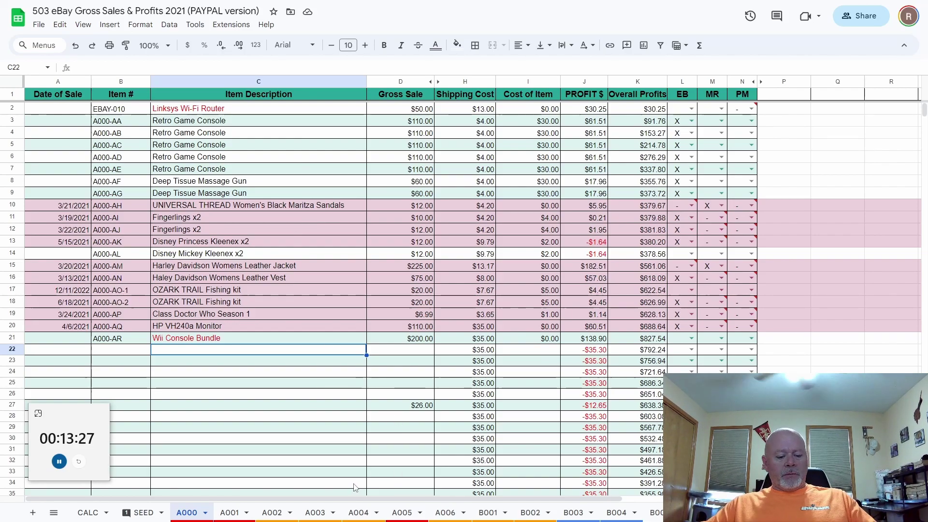
# Cycle through the open windows to the 'Inventory - Google Drive' Chrome window.
pyautogui.hotkey('alt', 'Tab')
pyautogui.hotkey('alt', 'Tab')
pyautogui.hotkey('alt', 'Tab')
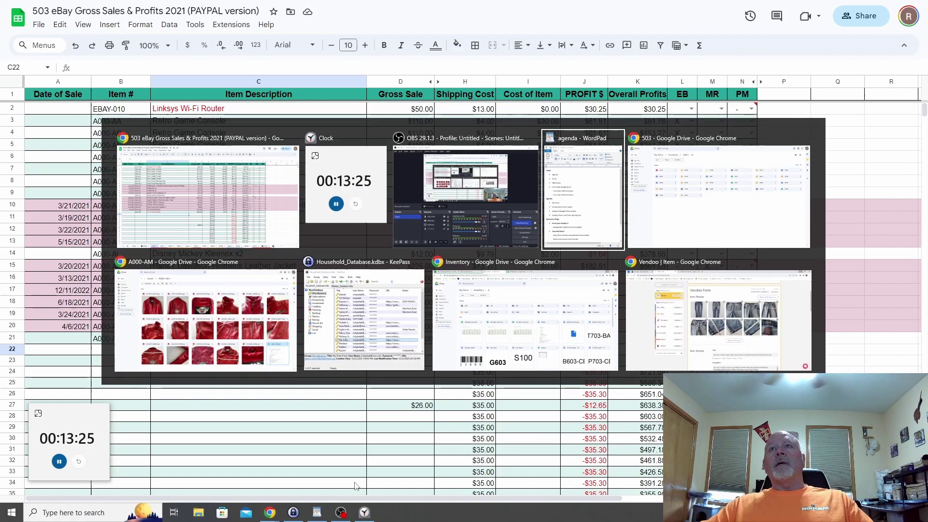
pyautogui.hotkey('alt', 'Tab')
pyautogui.hotkey('alt', 'Tab')
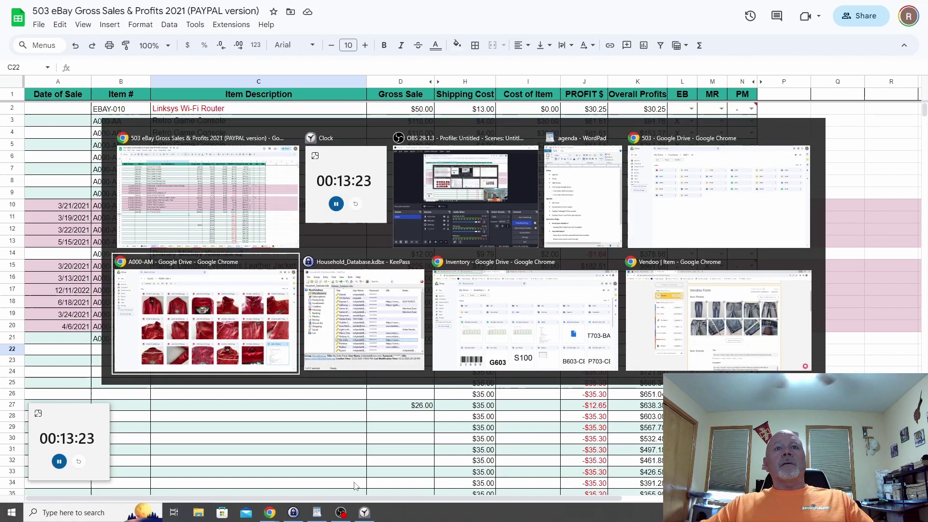
pyautogui.hotkey('alt', 'Tab')
pyautogui.hotkey('alt', 'Tab')
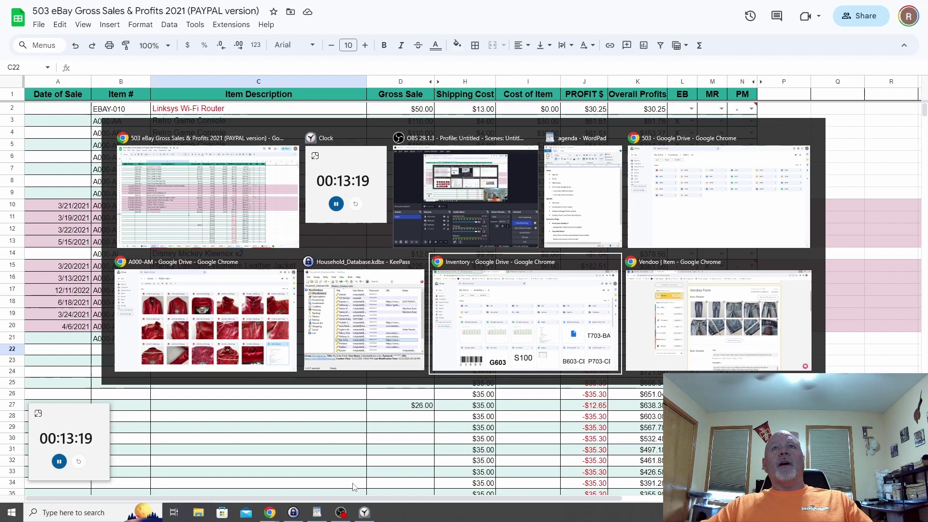
pyautogui.hotkey('alt', 'Tab')
pyautogui.hotkey('alt', 'Tab')
pyautogui.hotkey('alt', 'Tab')
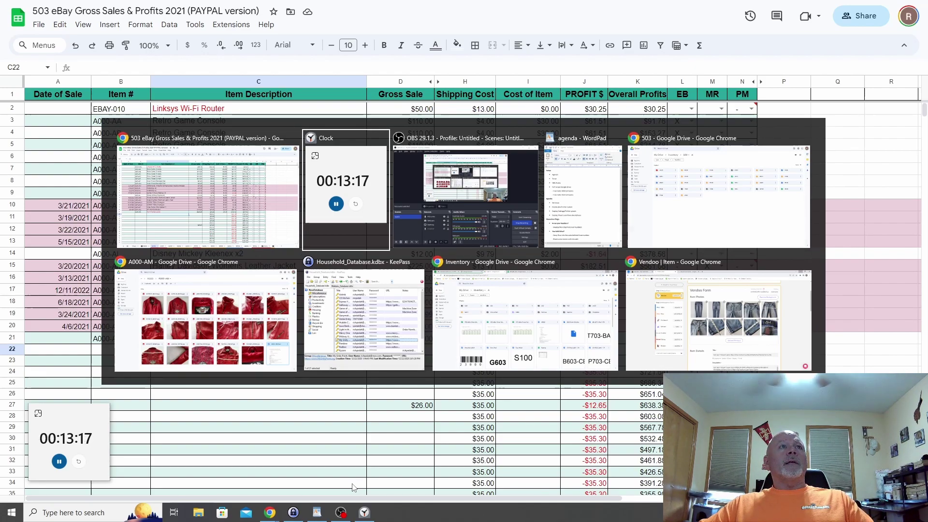
pyautogui.hotkey('alt', 'Tab')
pyautogui.hotkey('alt', 'Tab')
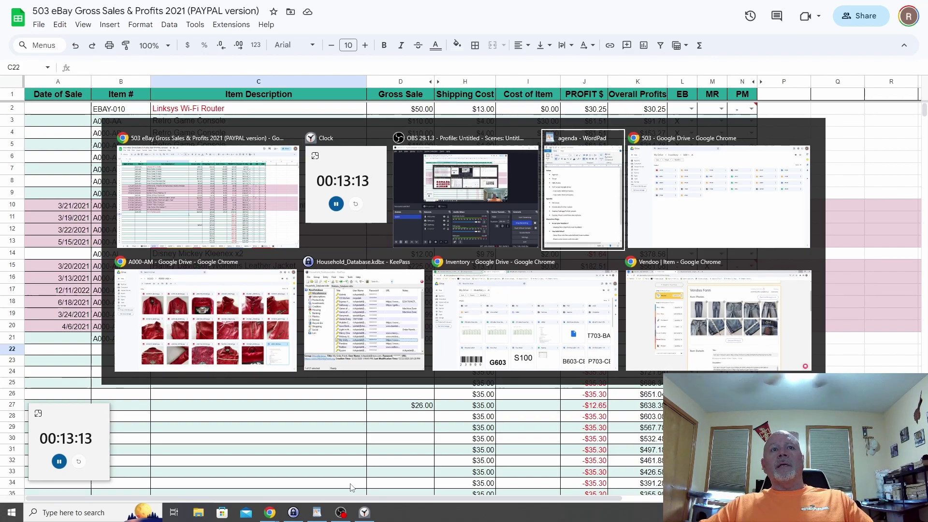
pyautogui.hotkey('alt', 'Tab')
pyautogui.hotkey('alt', 'Tab')
pyautogui.hotkey('alt', 'Tab')
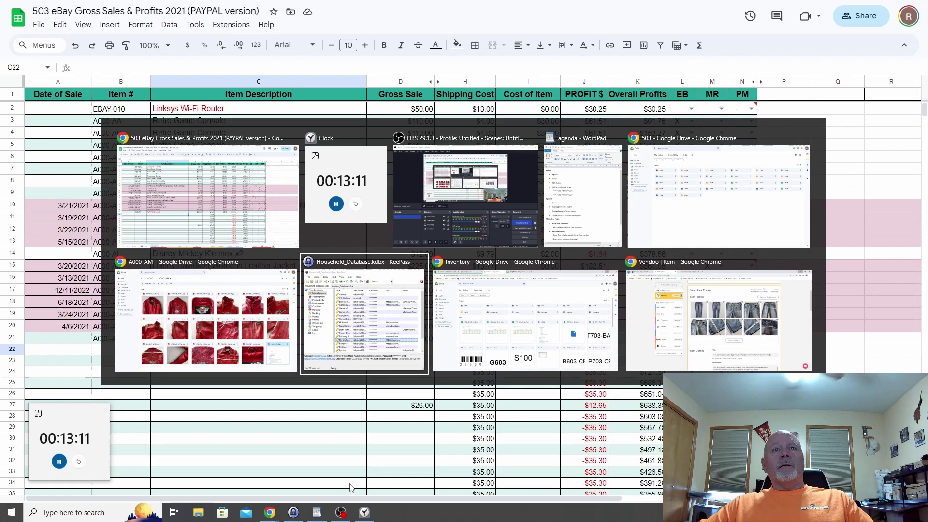
pyautogui.hotkey('alt', 'Tab')
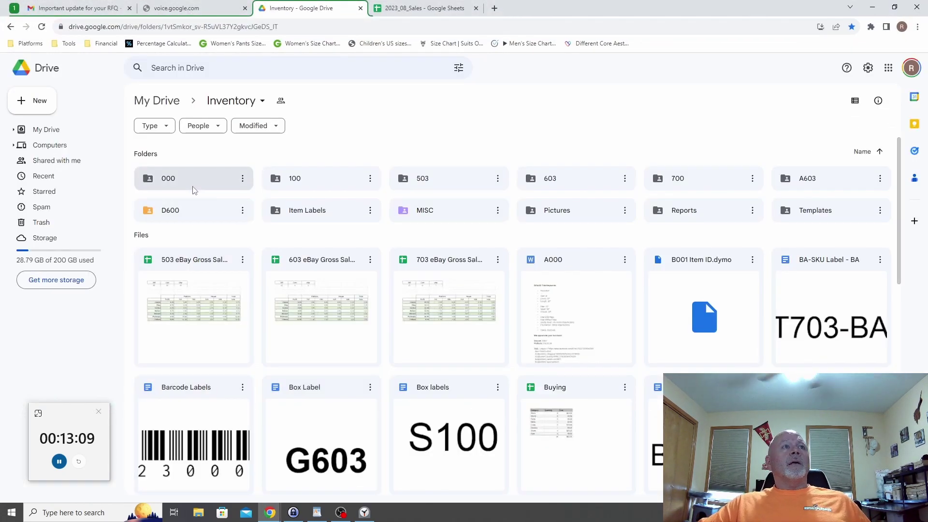
# Open Inventory > 000 > A000 in full-screen Chrome to list subfolders A000-AA through A000-AO.
pyautogui.doubleClick(194, 189)
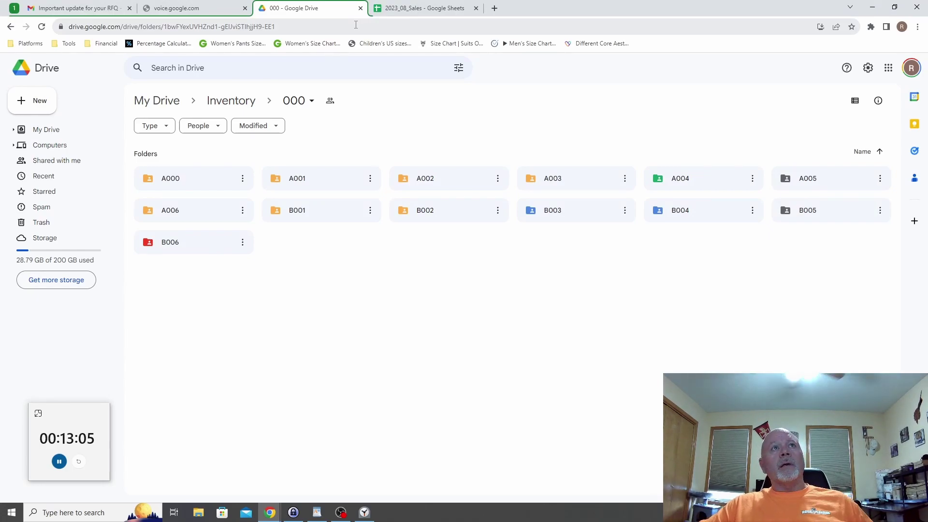
pyautogui.press('F11')
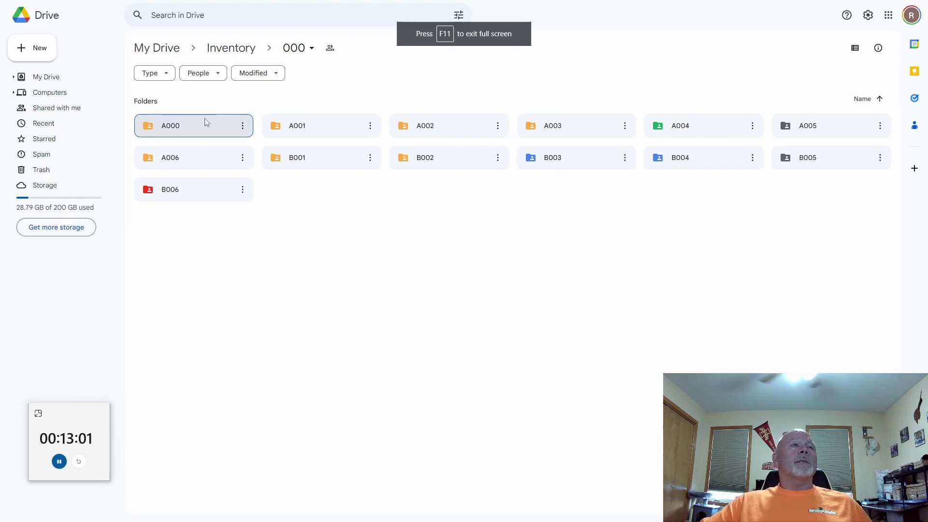
pyautogui.click(197, 131)
pyautogui.doubleClick(197, 131)
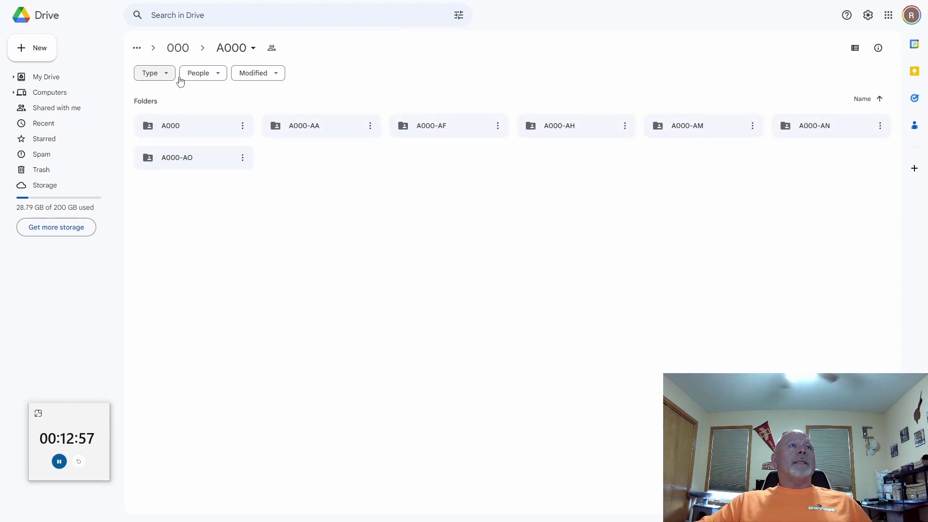
pyautogui.click(173, 47)
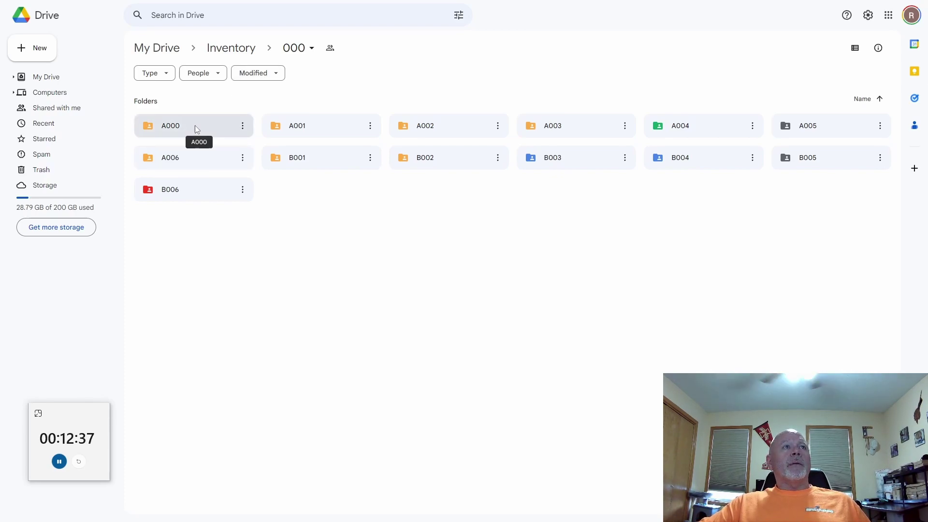
pyautogui.doubleClick(196, 127)
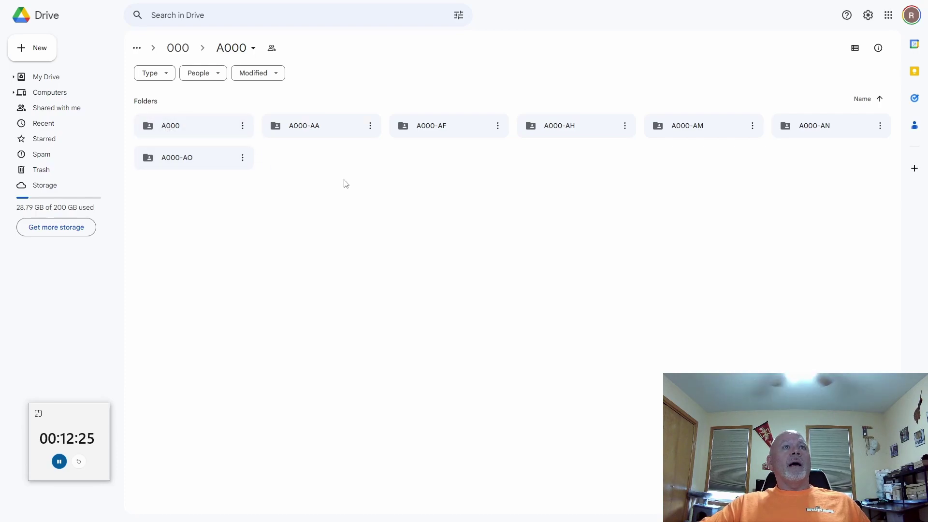
# Open the A000-AM red leather jacket folder and bring up a file's action menu.
pyautogui.doubleClick(702, 129)
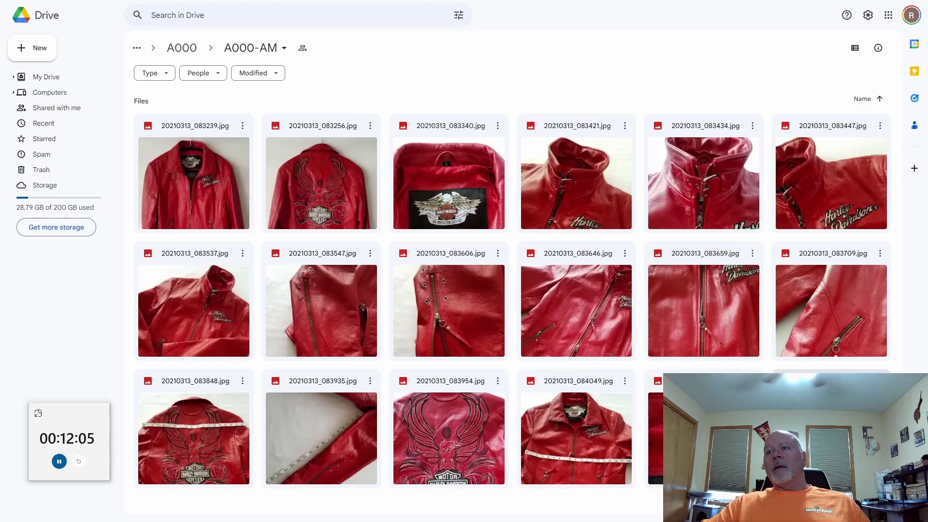
pyautogui.rightClick(704, 217)
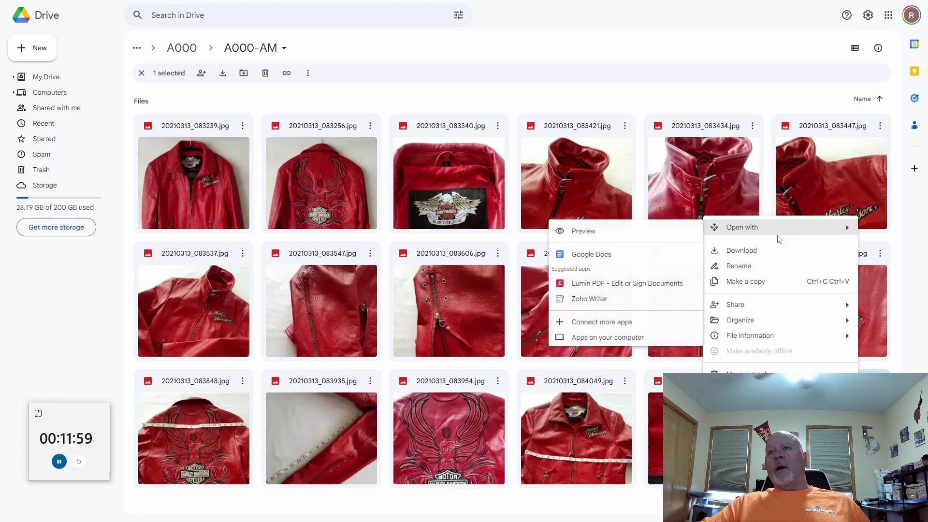
# Preview A000-AM.docx and highlight its title and description through 'Condition: Gently used'.
pyautogui.moveTo(779, 232)
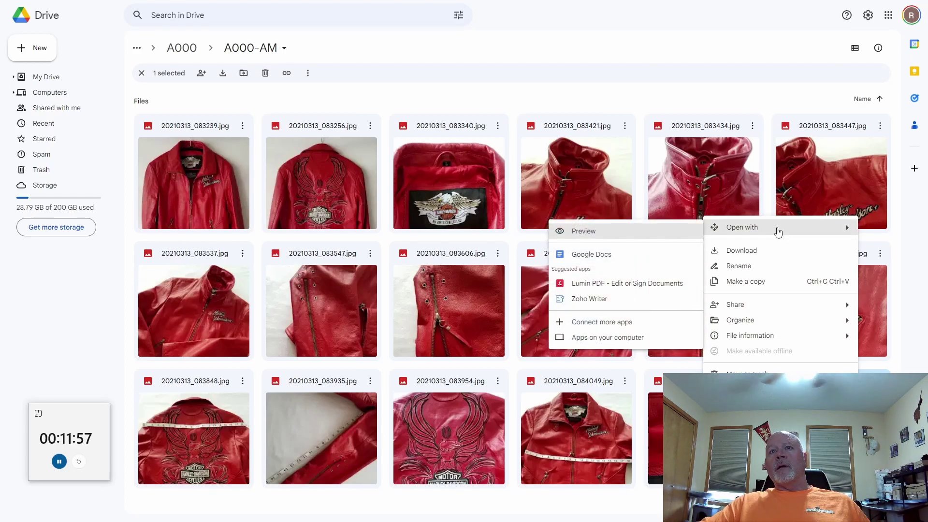
pyautogui.click(686, 233)
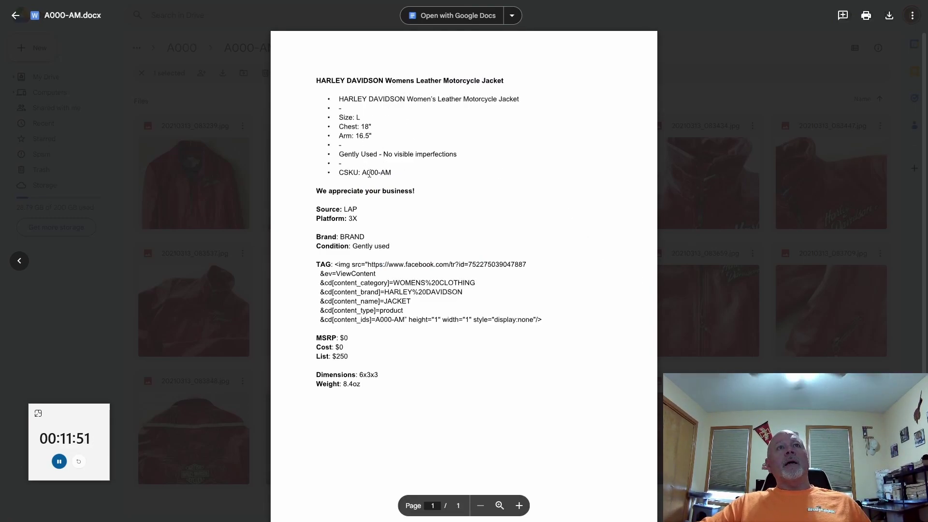
pyautogui.moveTo(395, 175); pyautogui.dragTo(329, 97)
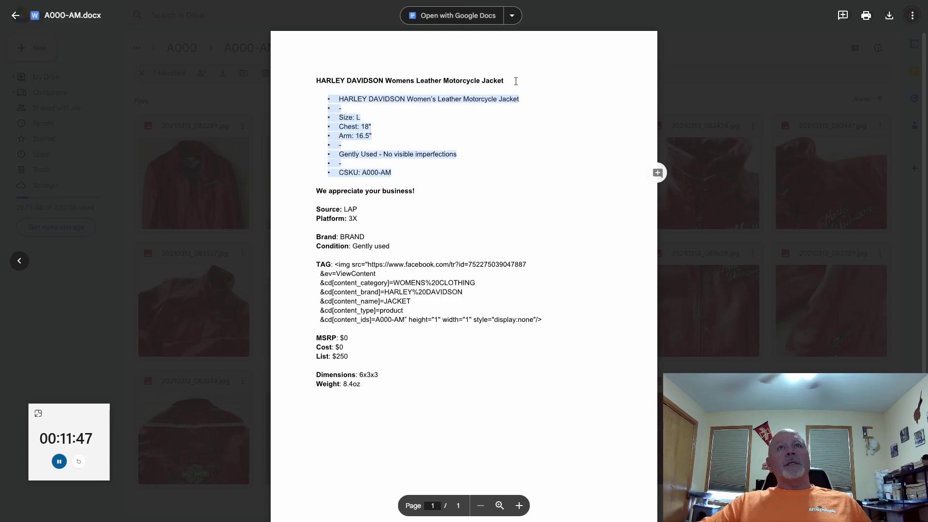
pyautogui.moveTo(507, 80); pyautogui.dragTo(324, 79)
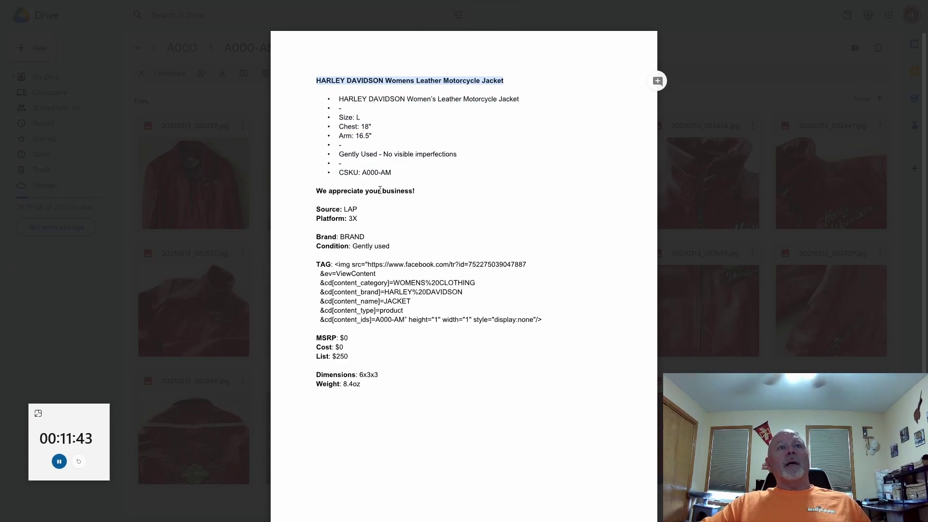
pyautogui.moveTo(389, 247); pyautogui.dragTo(317, 80)
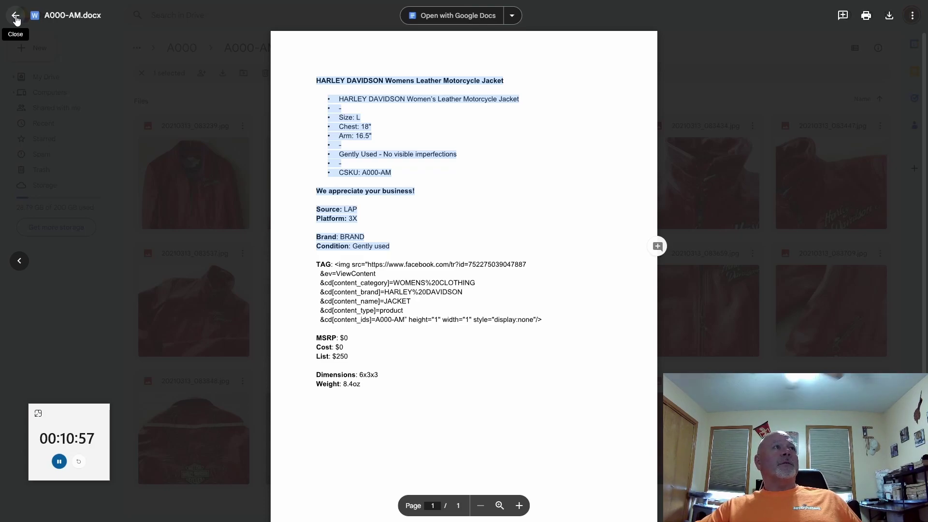
# Go up to A000, view the A000-AN black leather vest photos, then bring up A000-AN.docx options.
pyautogui.click(16, 17)
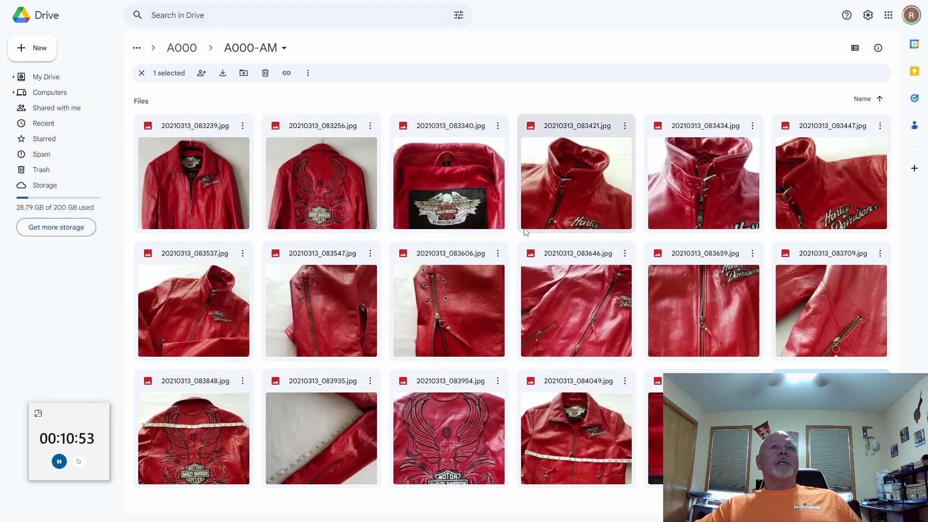
pyautogui.click(183, 47)
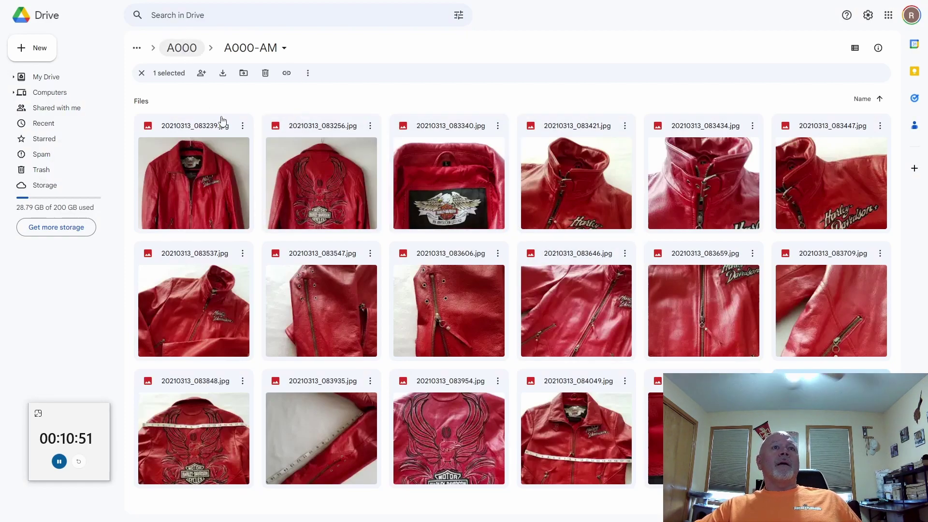
pyautogui.click(837, 135)
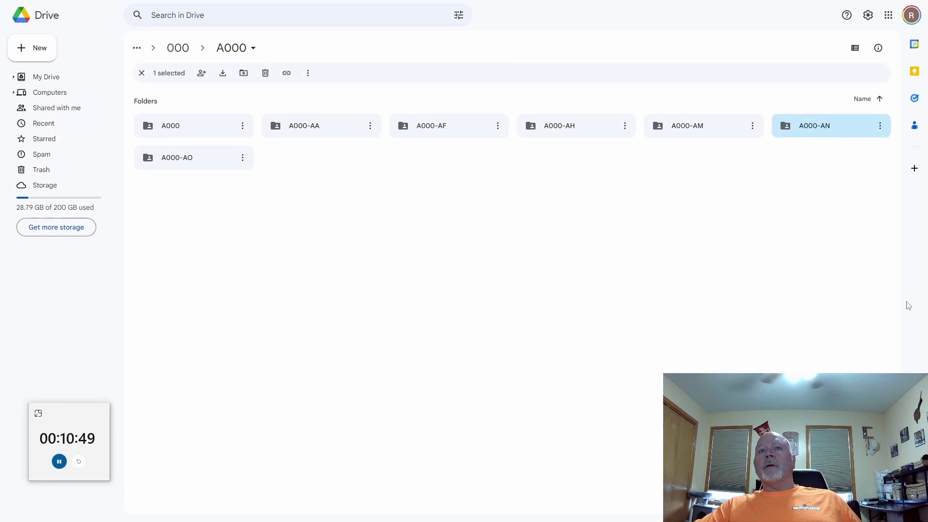
pyautogui.doubleClick(836, 128)
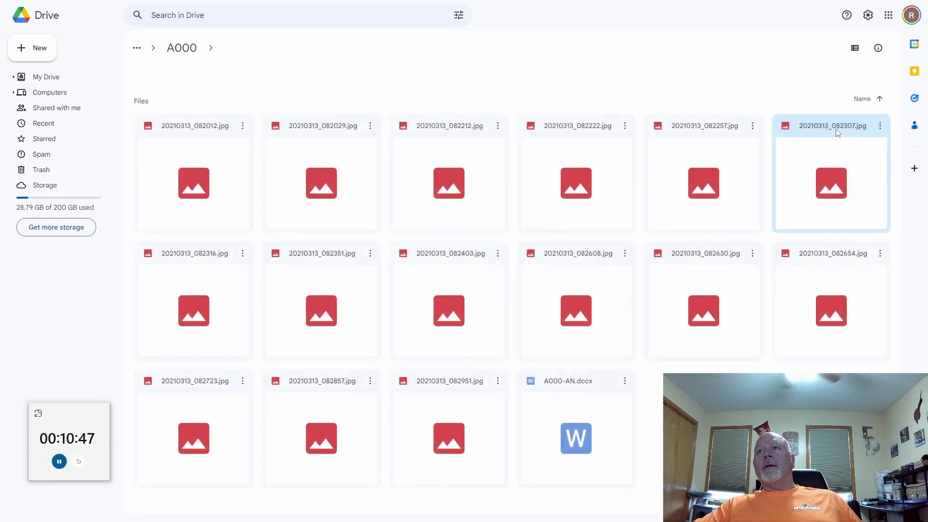
pyautogui.doubleClick(836, 129)
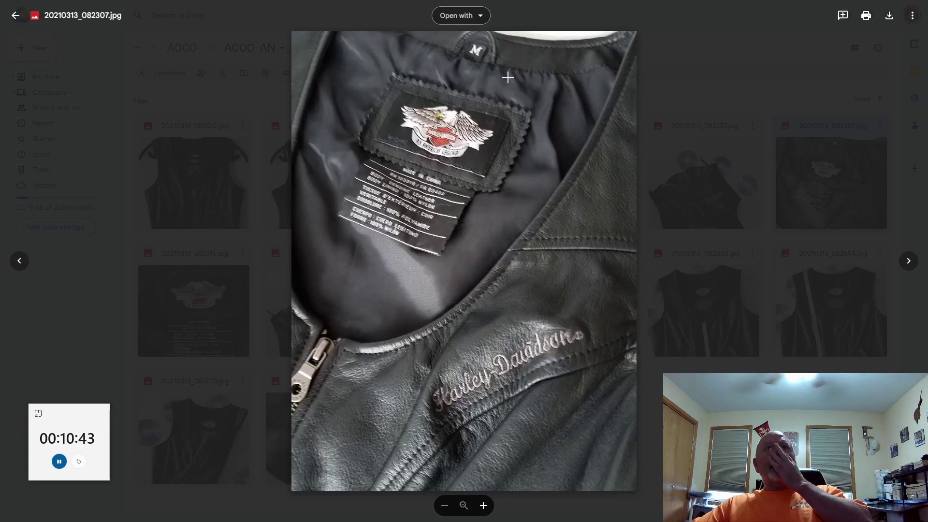
pyautogui.click(19, 261)
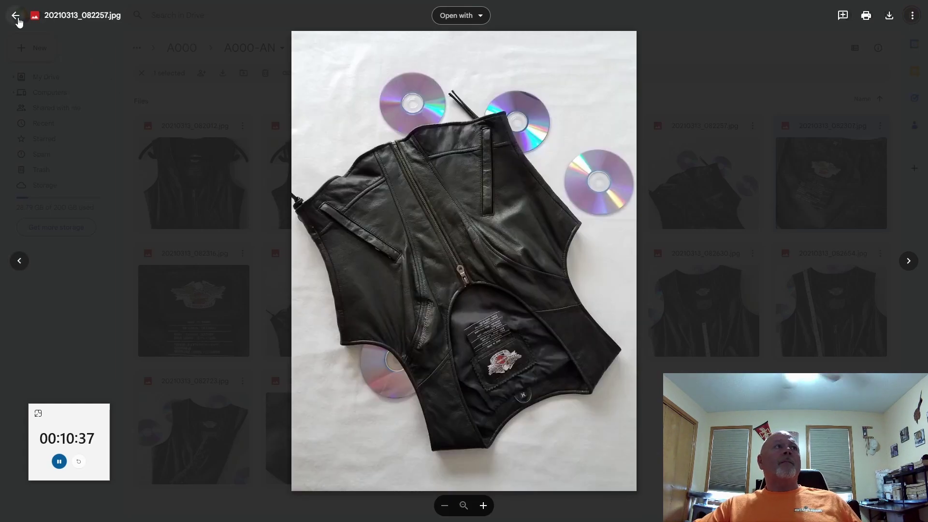
pyautogui.click(16, 15)
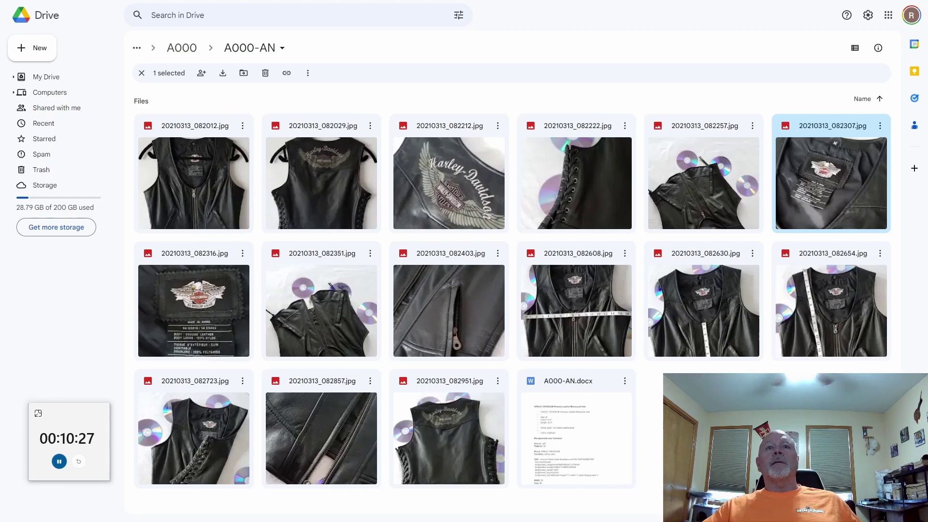
pyautogui.rightClick(595, 391)
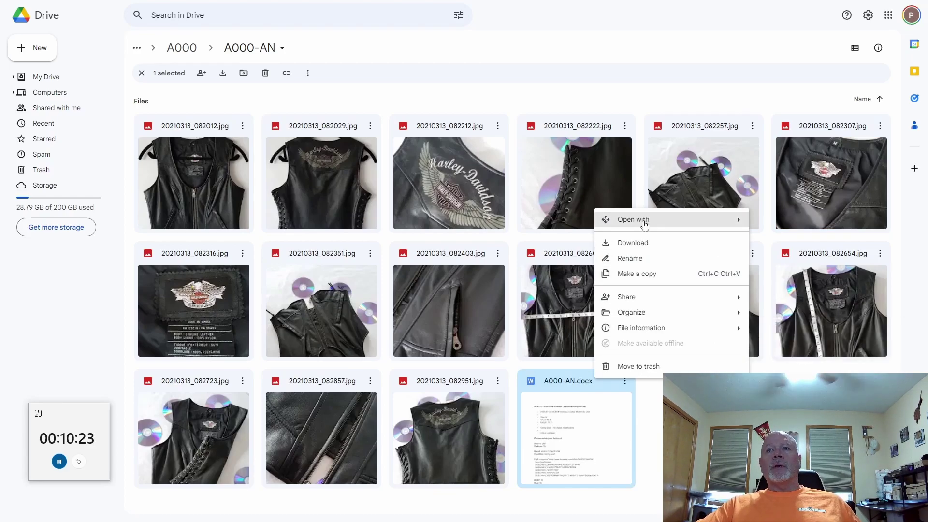
# Preview the A000-AN.docx vest description, then go back to the A000 bin folder.
pyautogui.moveTo(644, 225)
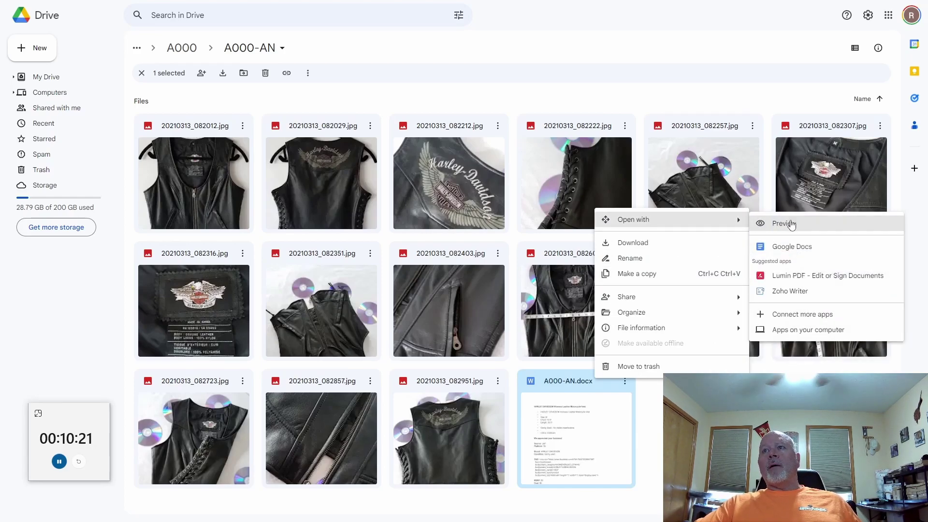
pyautogui.click(784, 225)
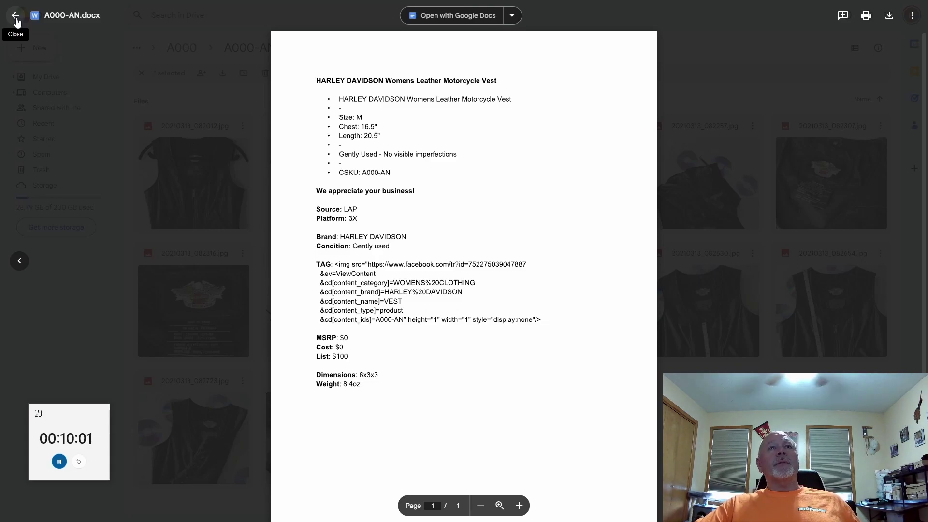
pyautogui.click(16, 19)
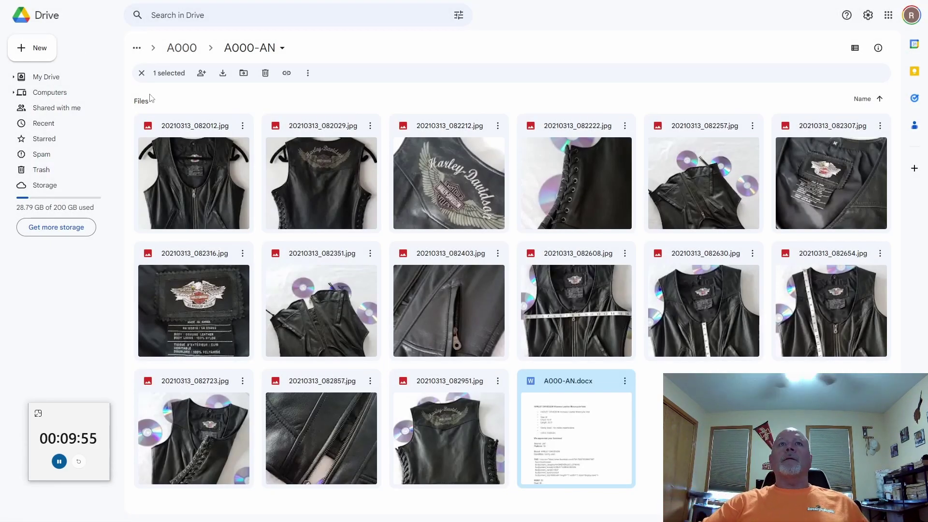
pyautogui.click(181, 48)
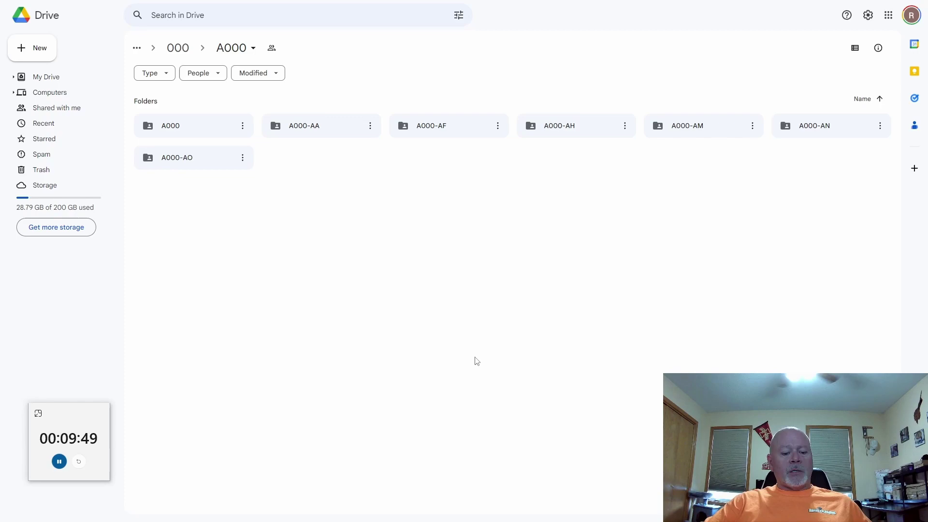
pyautogui.hotkey('alt', 'Tab')
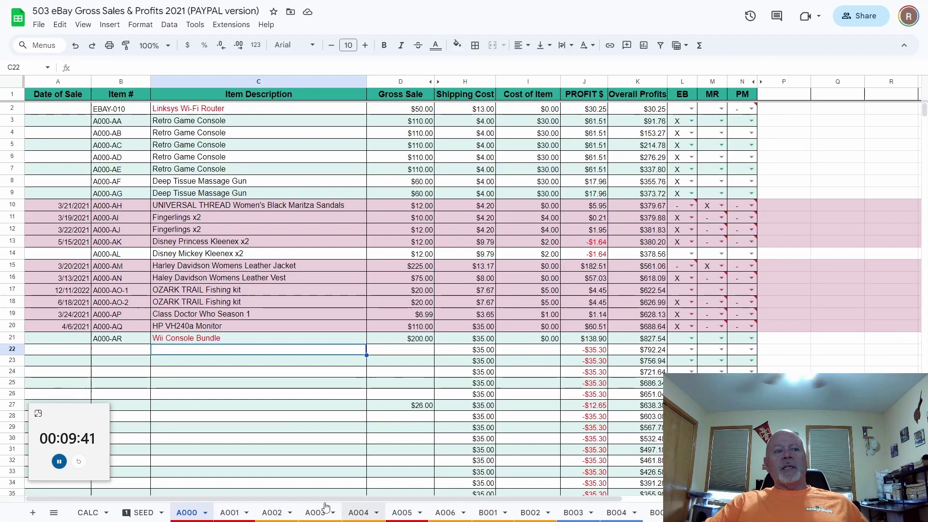
pyautogui.click(233, 515)
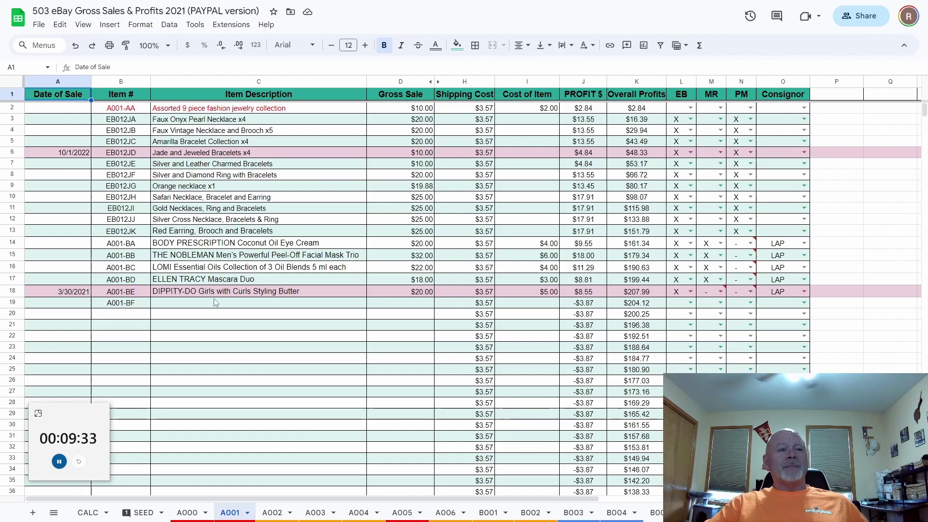
pyautogui.click(273, 512)
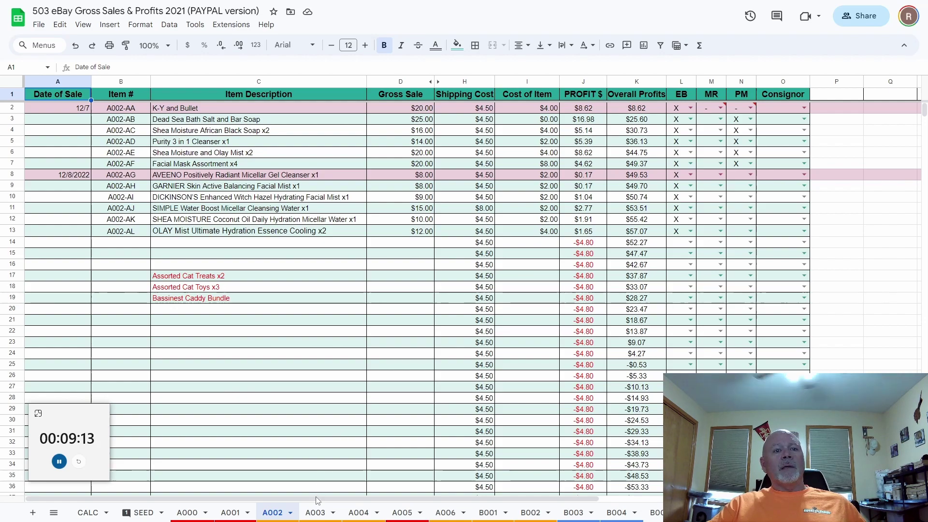
pyautogui.click(314, 513)
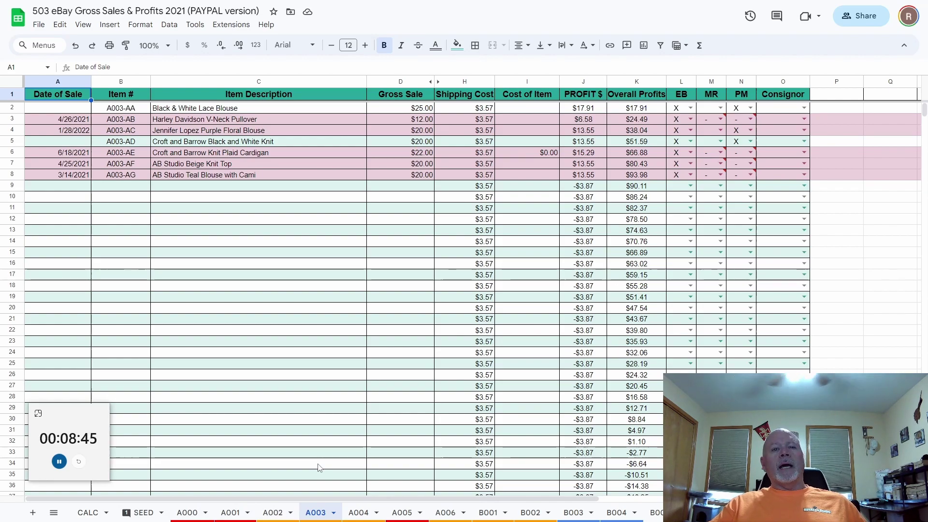
pyautogui.click(357, 513)
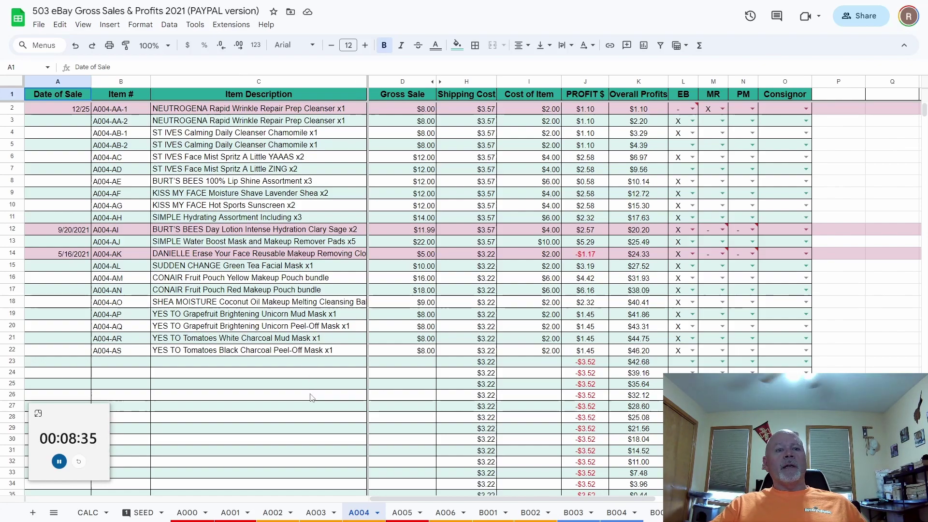
pyautogui.hotkey('alt', 'Tab')
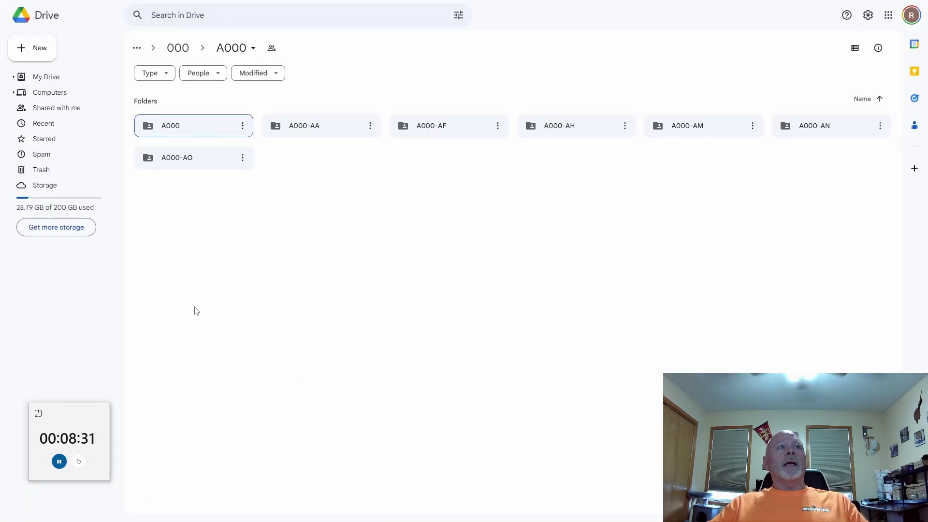
# Open the A004-AC description inside bin A004, then switch back to the eBay sales spreadsheet.
pyautogui.click(182, 48)
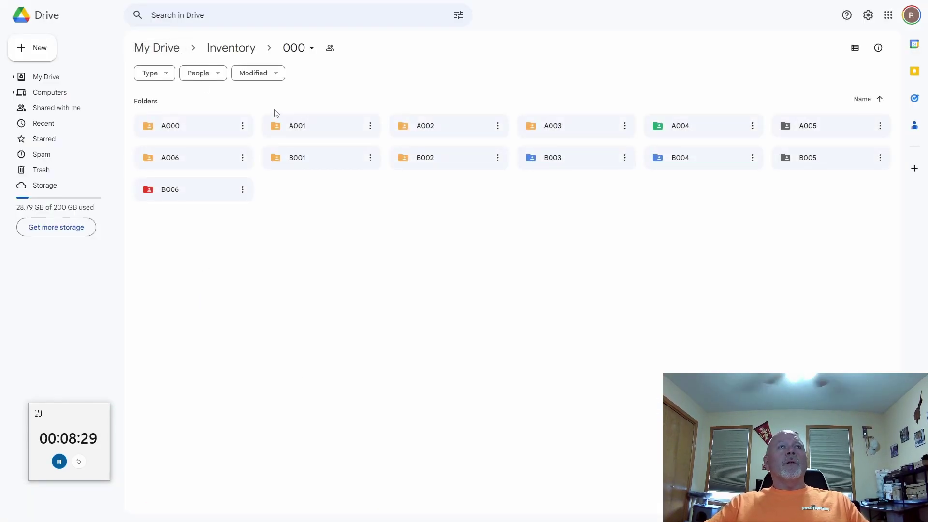
pyautogui.doubleClick(691, 130)
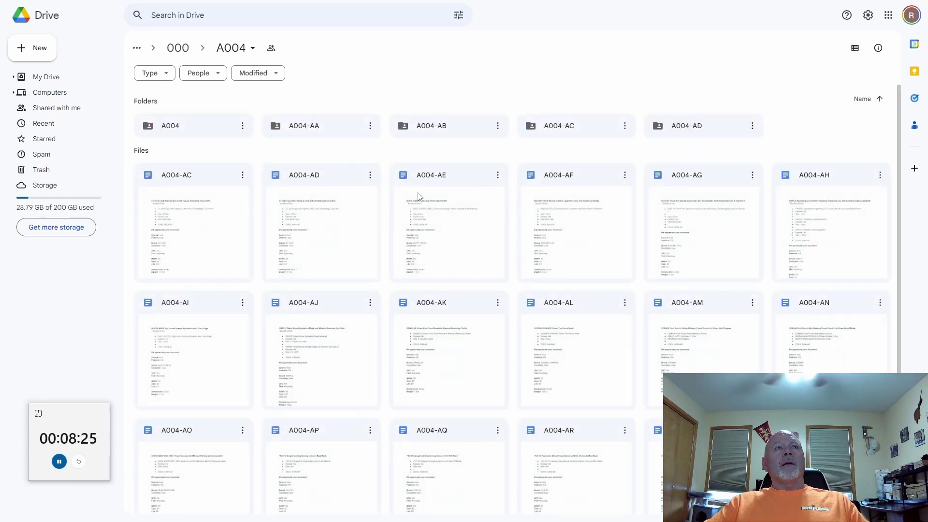
pyautogui.doubleClick(195, 242)
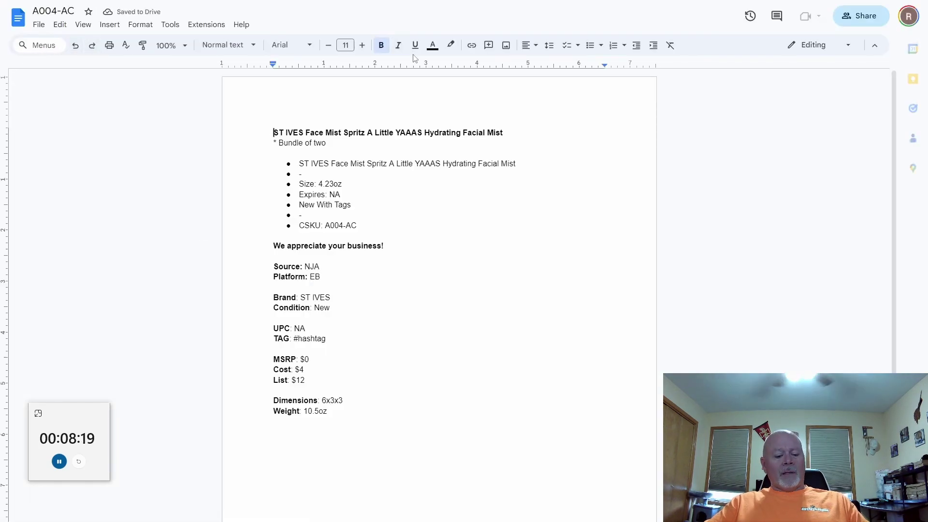
pyautogui.hotkey('alt', 'Tab')
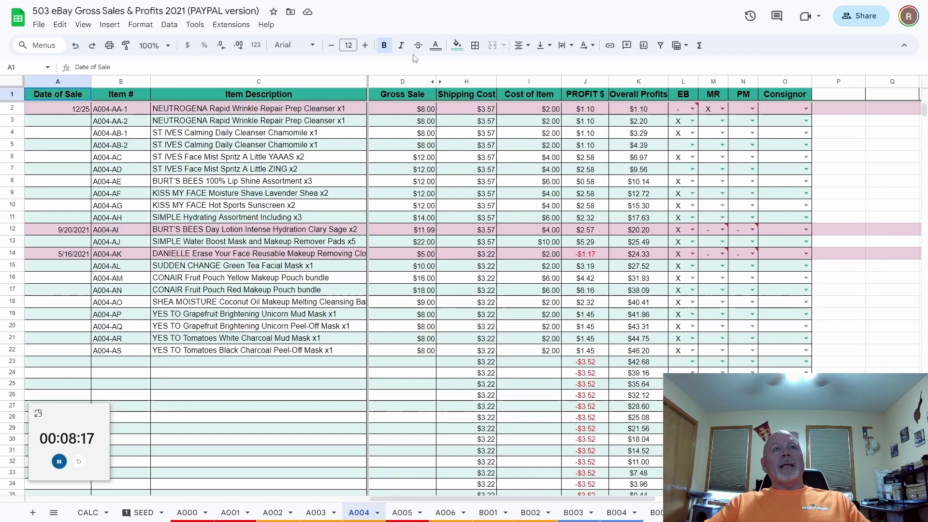
# Move from the A004 sheet past the A005 Maybelline sheet to the A503 clothing sheet.
pyautogui.click(406, 512)
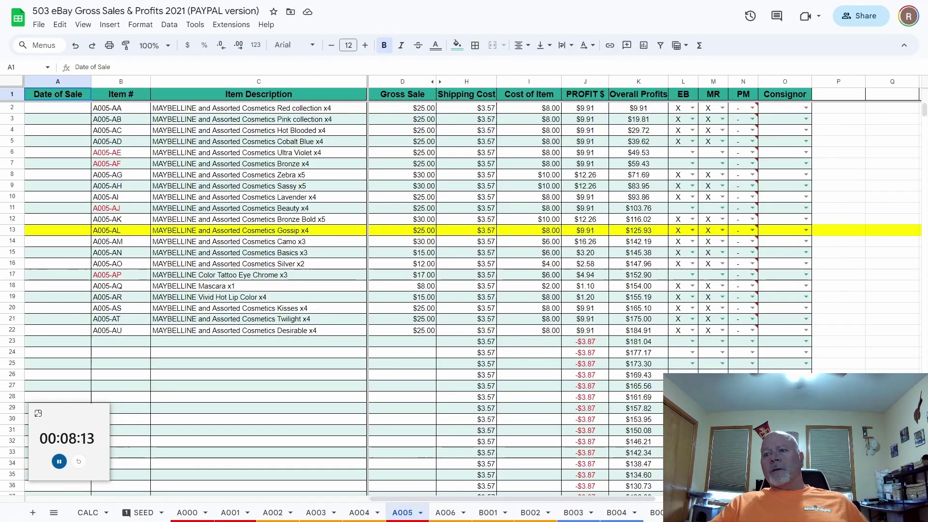
pyautogui.hotkey('alt', 'Tab')
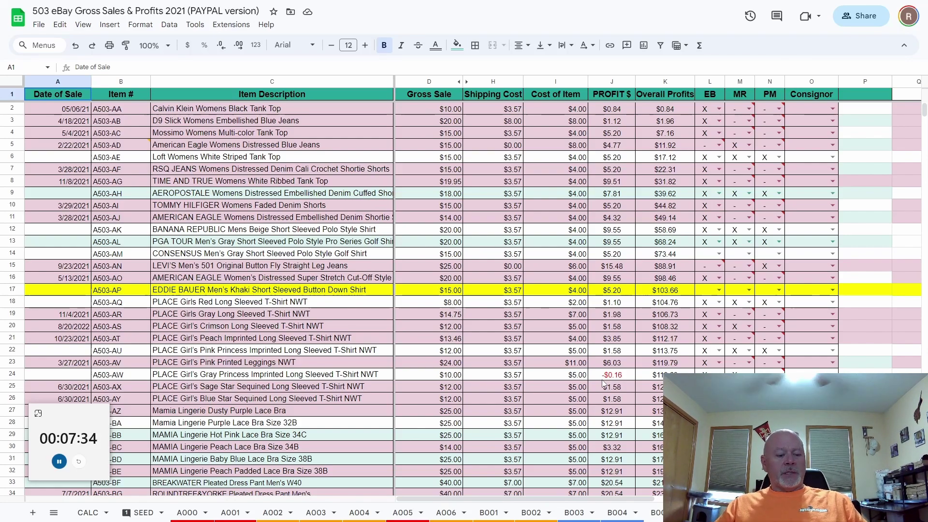
pyautogui.hotkey('alt', 'Tab')
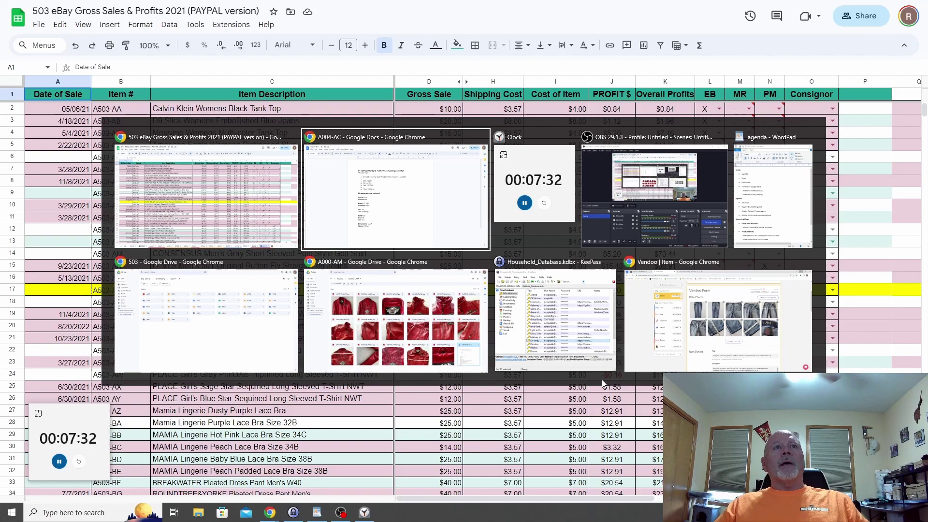
# Switch to the 503 Google Drive window and open N503, then its N503-AA item folder.
pyautogui.hotkey('alt', 'Tab')
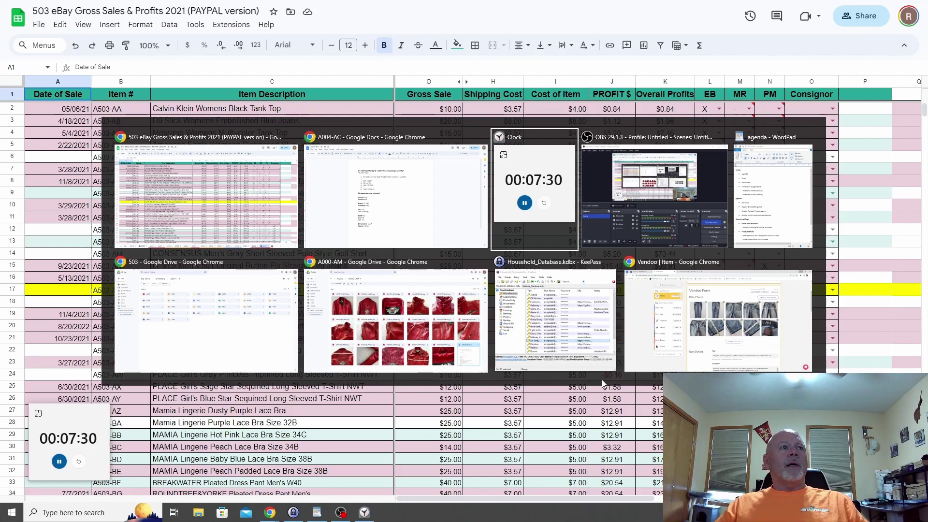
pyautogui.hotkey('alt', 'Tab')
pyautogui.hotkey('alt', 'Tab')
pyautogui.hotkey('alt', 'Tab')
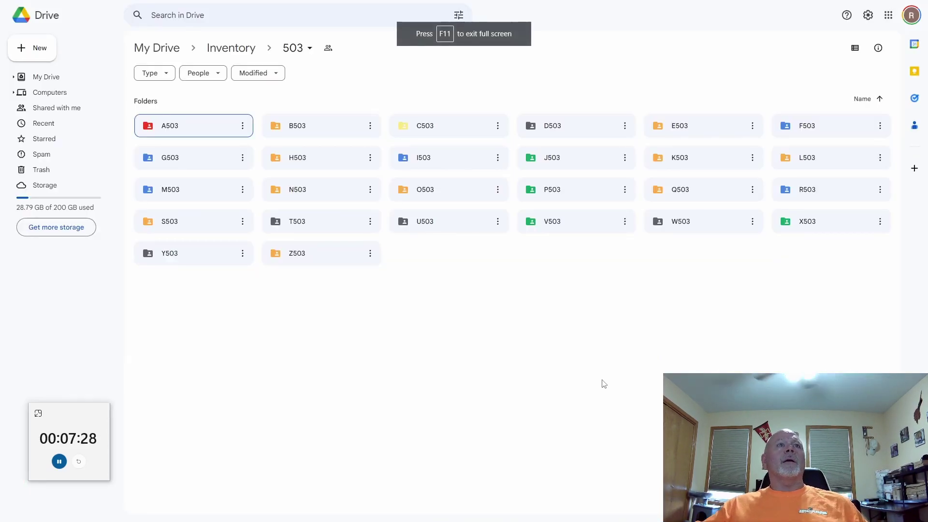
pyautogui.doubleClick(309, 189)
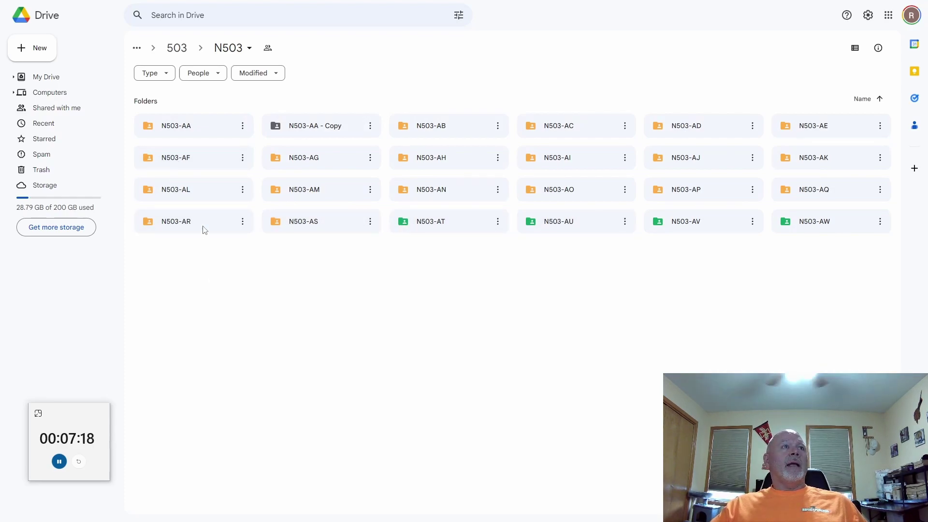
pyautogui.doubleClick(199, 133)
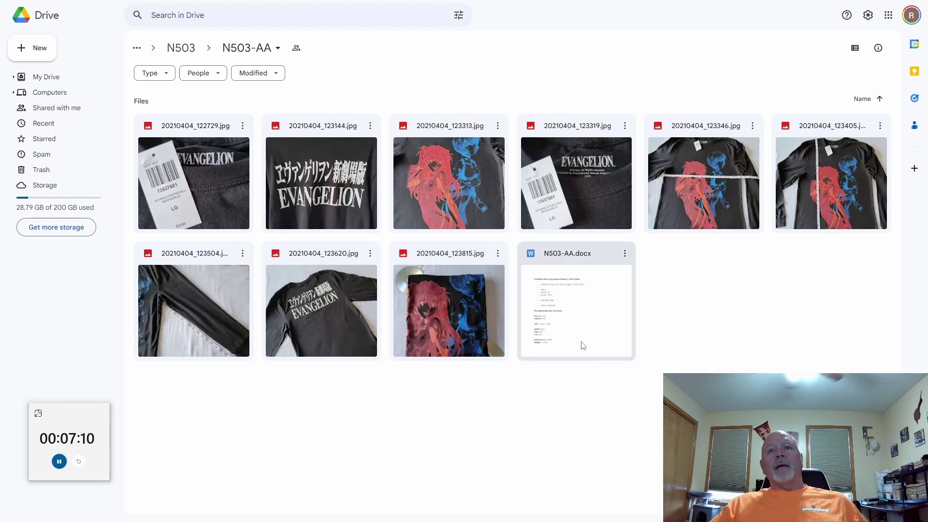
# Preview N503-AA.docx, the $32 size L Evangelion long sleeve shirt, then return to the folder.
pyautogui.rightClick(604, 254)
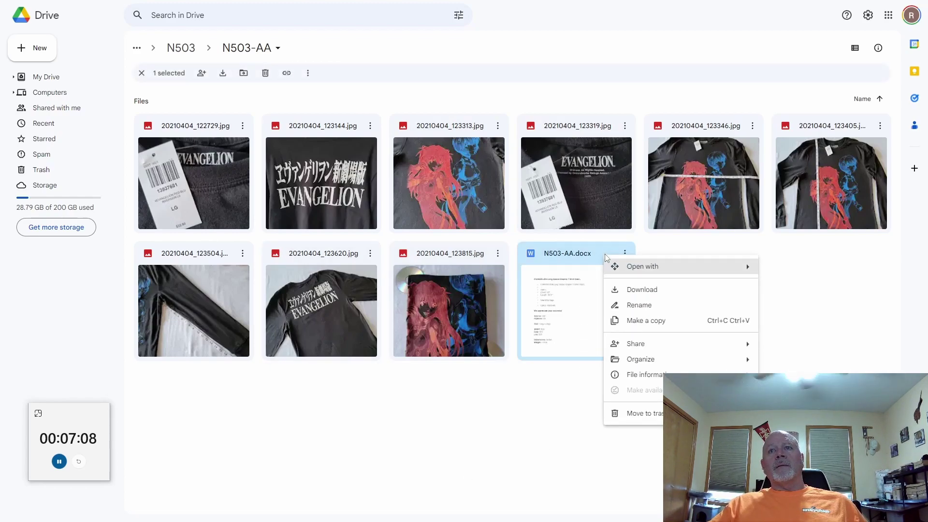
pyautogui.moveTo(639, 272)
pyautogui.click(798, 270)
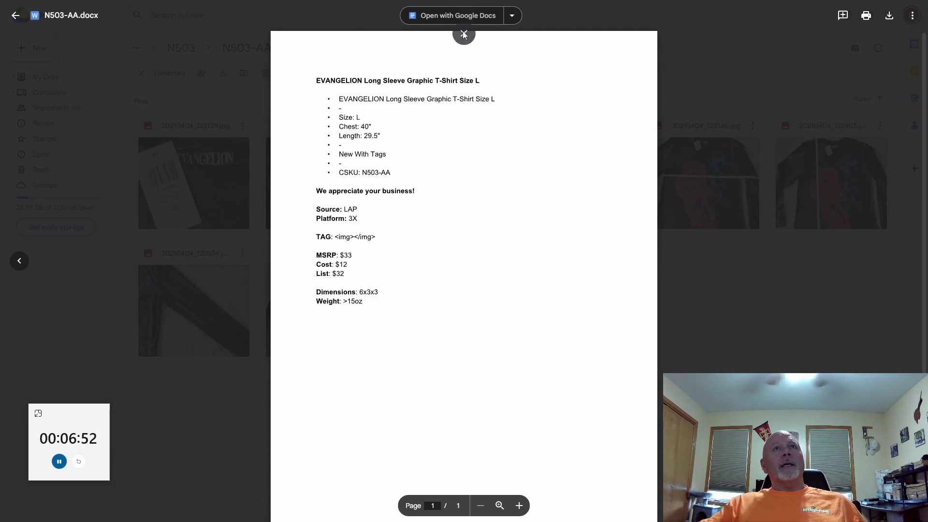
pyautogui.press('F11')
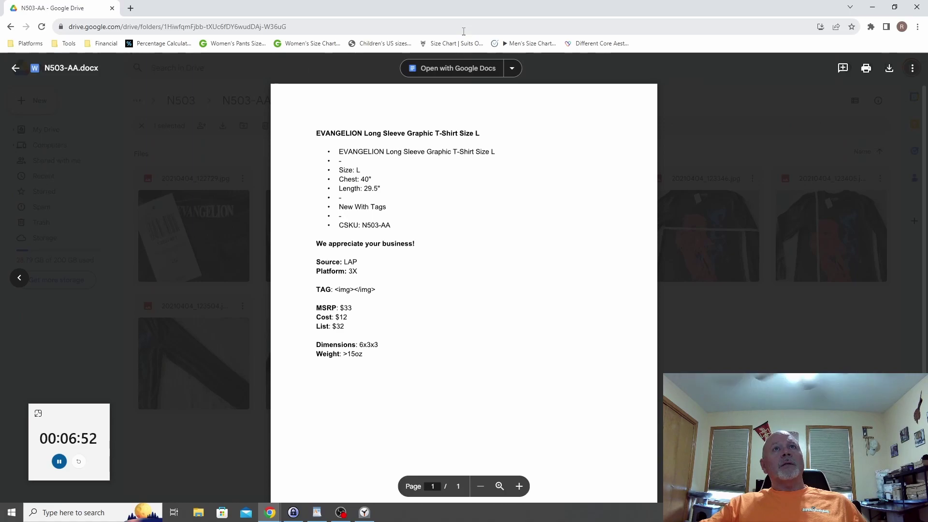
pyautogui.click(15, 68)
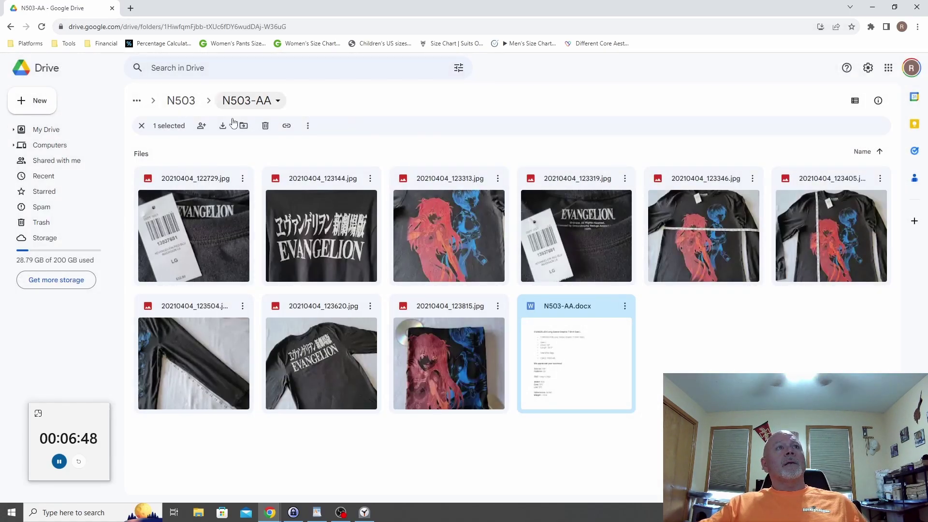
# Go up to the N503 bin folder listing items N503-AA through N503-AW.
pyautogui.click(181, 100)
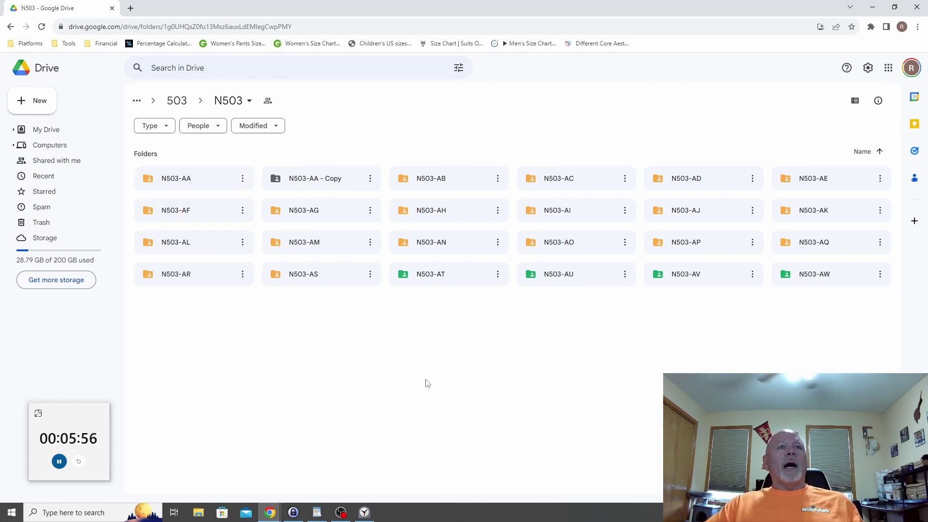
# Open the N503-AF folder of grey drawstring pants photos and bring up N503-AF.docx options.
pyautogui.doubleClick(201, 210)
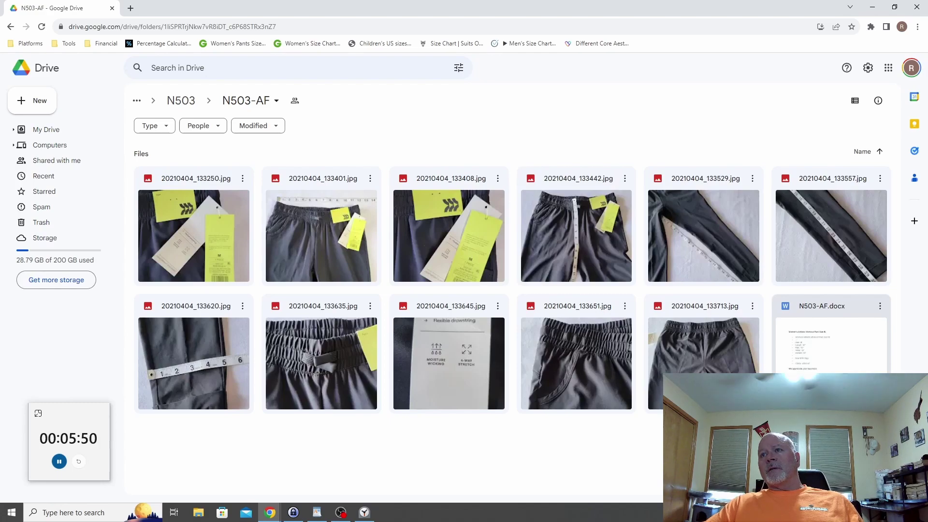
pyautogui.rightClick(823, 369)
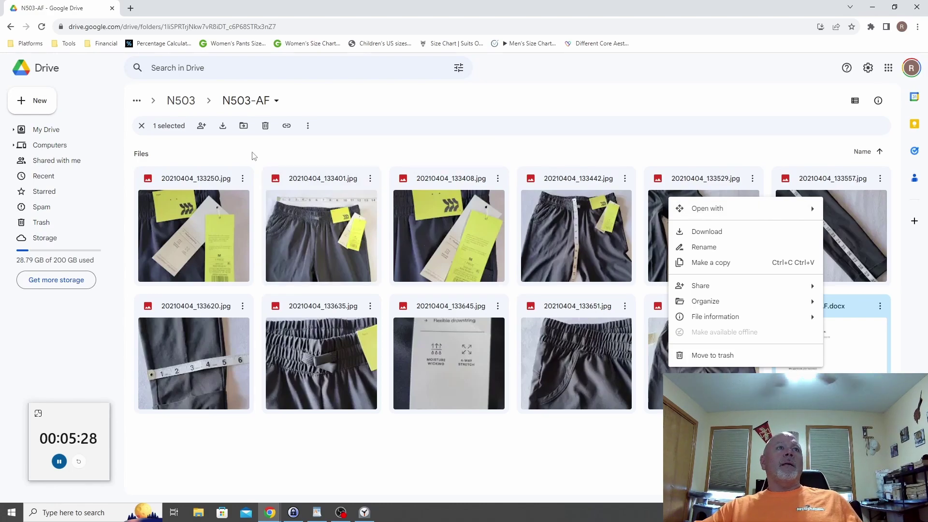
# Navigate back up through N503 to the 503 folder with bins A503 through Z503.
pyautogui.click(182, 101)
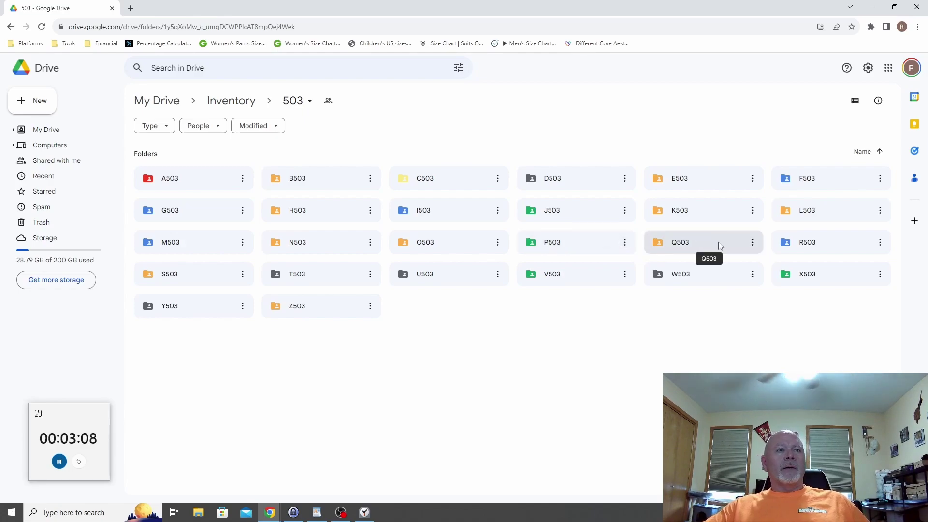
# Bring the WordPad agenda with Setup, Agenda and Shameless Plugs lists to the front.
pyautogui.moveTo(315, 519)
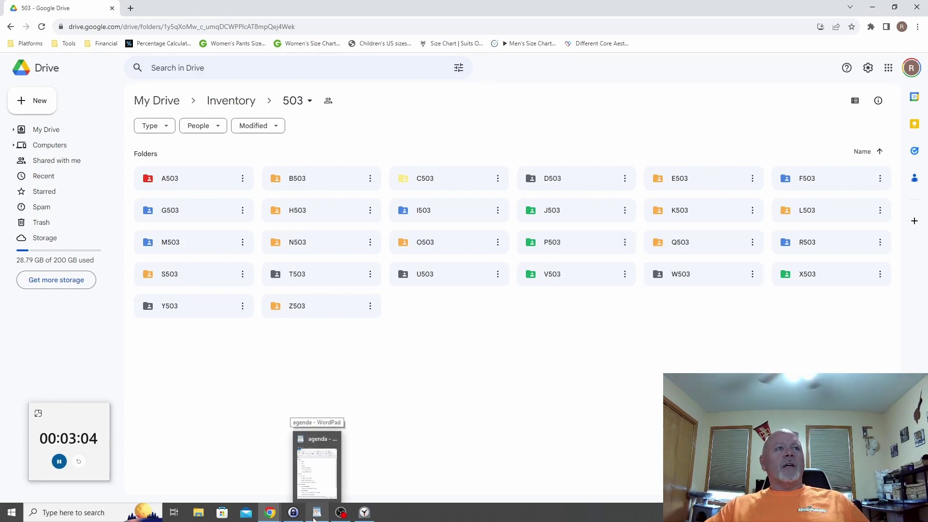
pyautogui.click(315, 518)
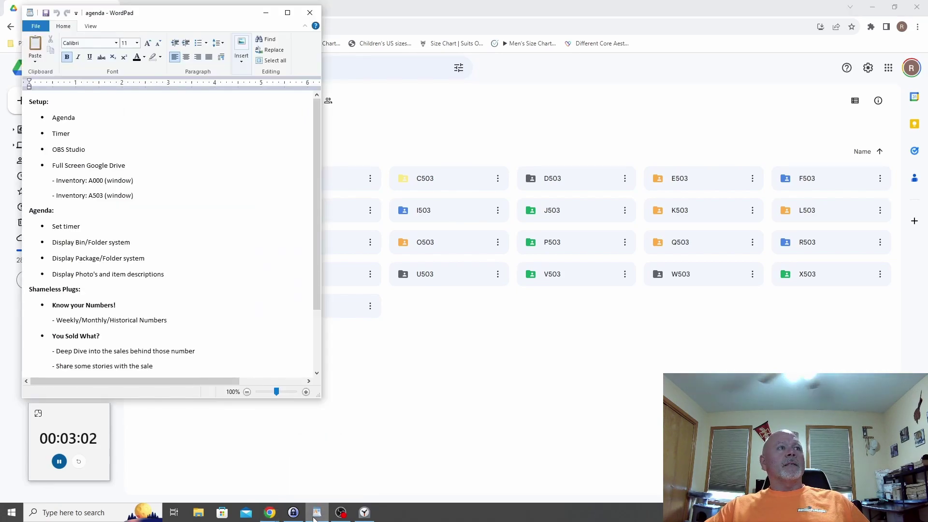